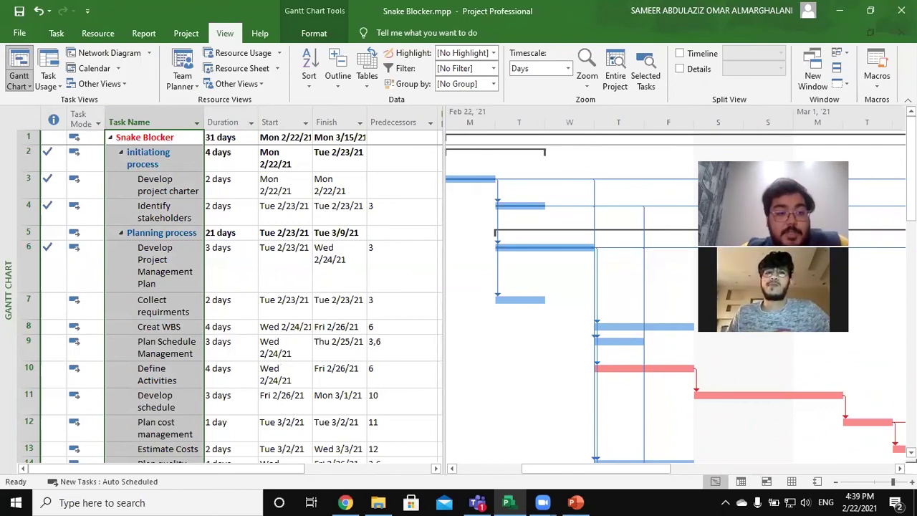
Review the whole task list from Snake Blocker down to Close project, and select the Duration column.
{"action": "scroll", "coordinate": [162, 239], "scroll_direction": "down", "scroll_amount": 1}
{"action": "scroll", "coordinate": [162, 240], "scroll_direction": "down", "scroll_amount": 6}
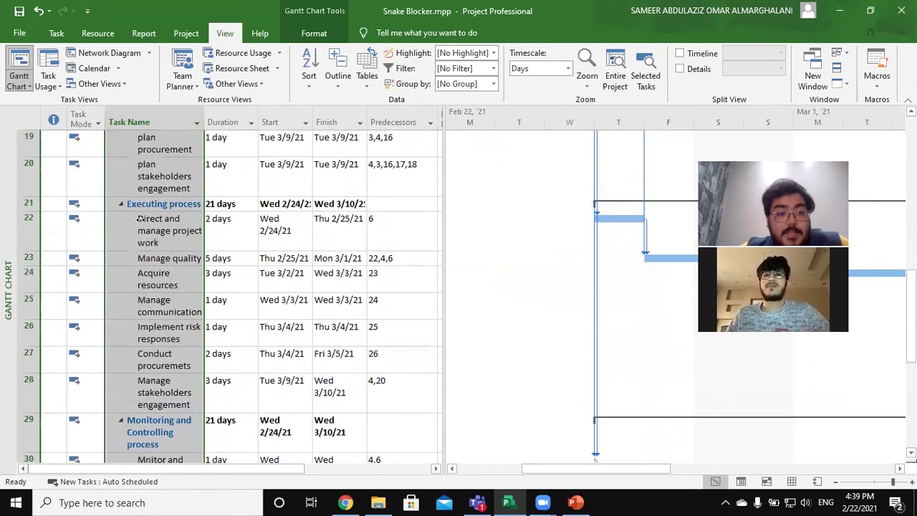
{"action": "scroll", "coordinate": [140, 218], "scroll_direction": "down", "scroll_amount": 4}
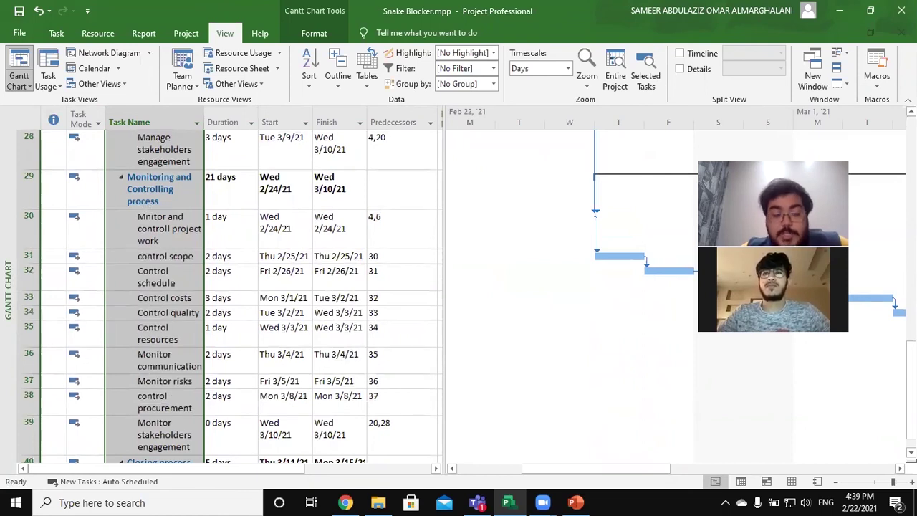
{"action": "scroll", "coordinate": [133, 219], "scroll_direction": "down", "scroll_amount": 4}
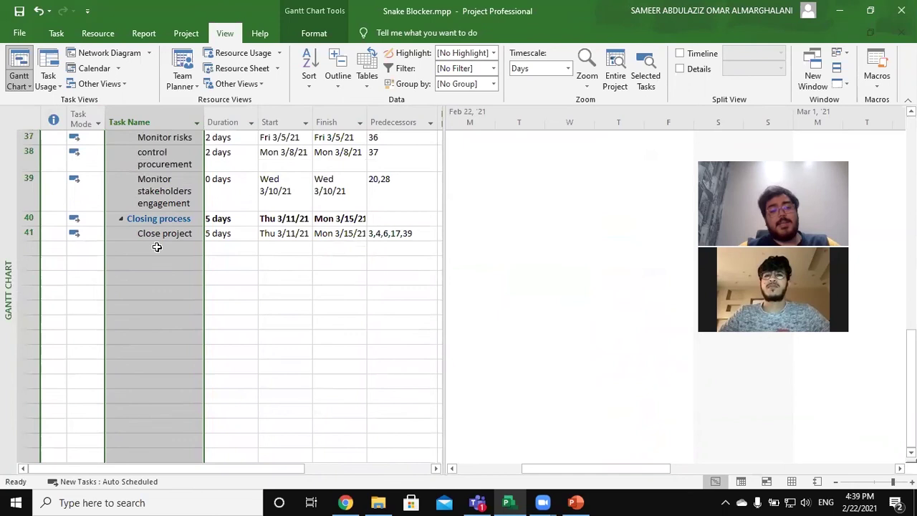
{"action": "scroll", "coordinate": [157, 246], "scroll_direction": "up", "scroll_amount": 10}
{"action": "scroll", "coordinate": [156, 247], "scroll_direction": "up", "scroll_amount": 5}
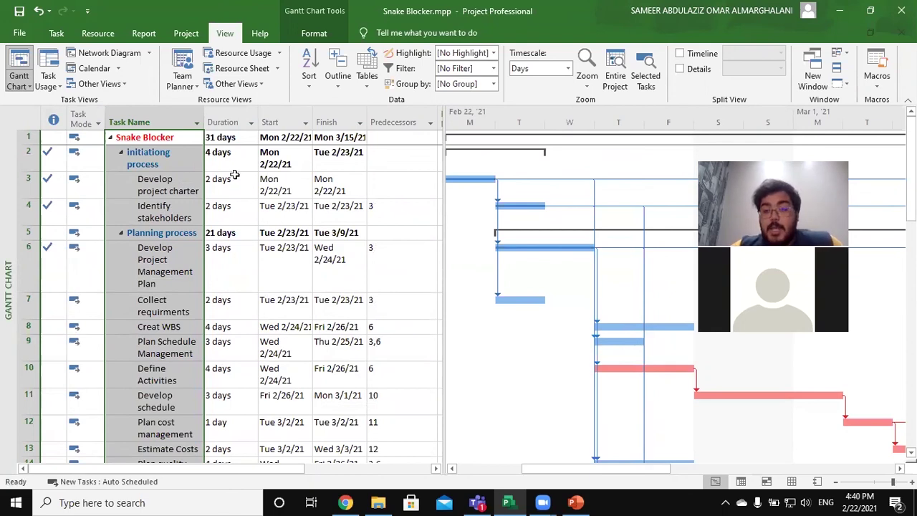
{"action": "left_click", "coordinate": [228, 120]}
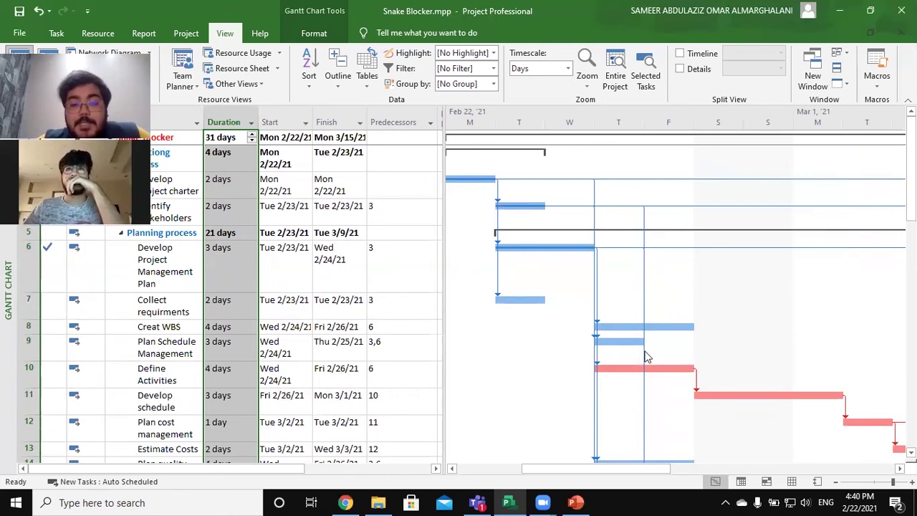
Fit the entire project in the Gantt chart, widen the chart up to the Task Name column, and review all task bars.
{"action": "left_click_drag", "start_coordinate": [573, 467], "coordinate": [621, 466]}
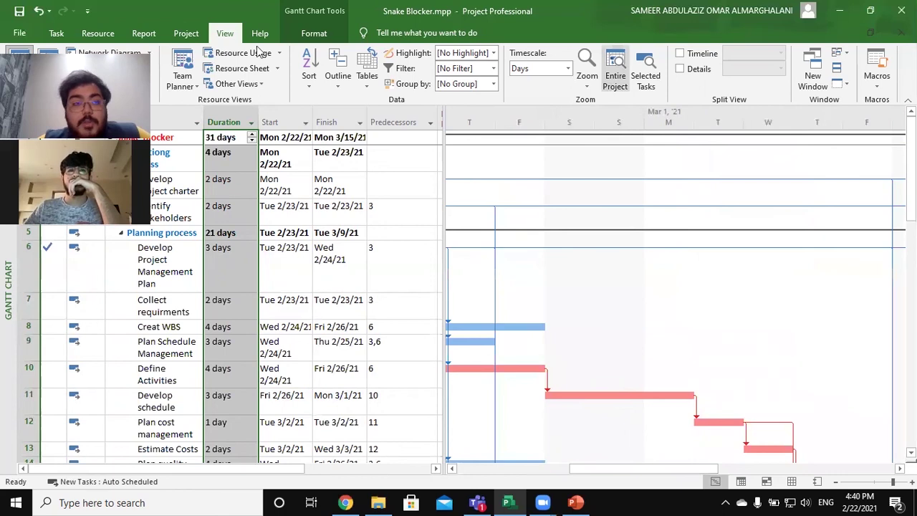
{"action": "left_click", "coordinate": [610, 75]}
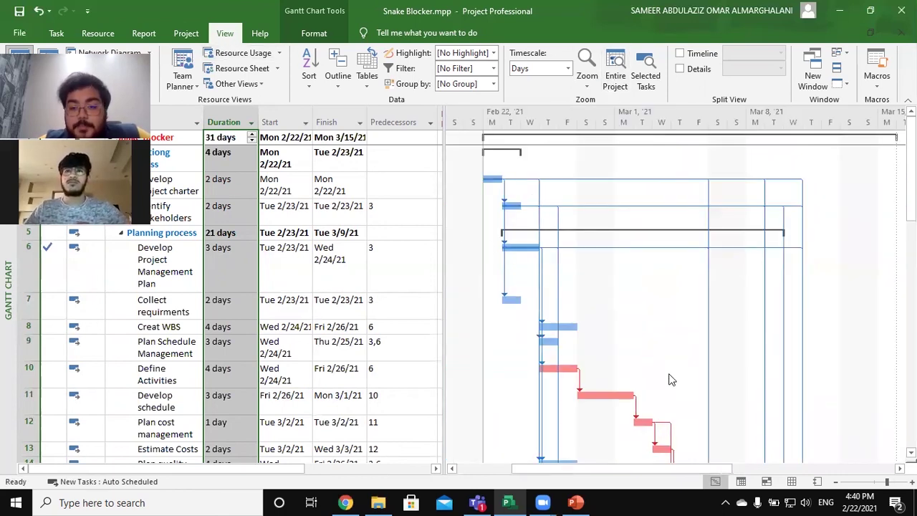
{"action": "scroll", "coordinate": [652, 353], "scroll_direction": "down", "scroll_amount": 8}
{"action": "scroll", "coordinate": [650, 352], "scroll_direction": "down", "scroll_amount": 5}
{"action": "left_click_drag", "start_coordinate": [628, 471], "coordinate": [651, 467]}
{"action": "left_click_drag", "start_coordinate": [444, 365], "coordinate": [205, 364]}
{"action": "scroll", "coordinate": [166, 273], "scroll_direction": "up", "scroll_amount": 4}
{"action": "scroll", "coordinate": [165, 273], "scroll_direction": "up", "scroll_amount": 6}
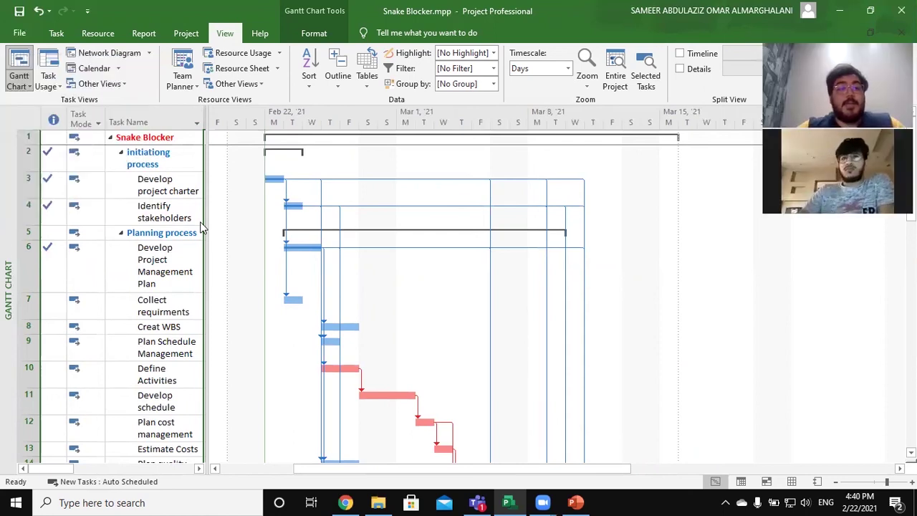
Select the Develop project charter task and examine the dependency links among the planning process bars.
{"action": "left_click", "coordinate": [345, 226]}
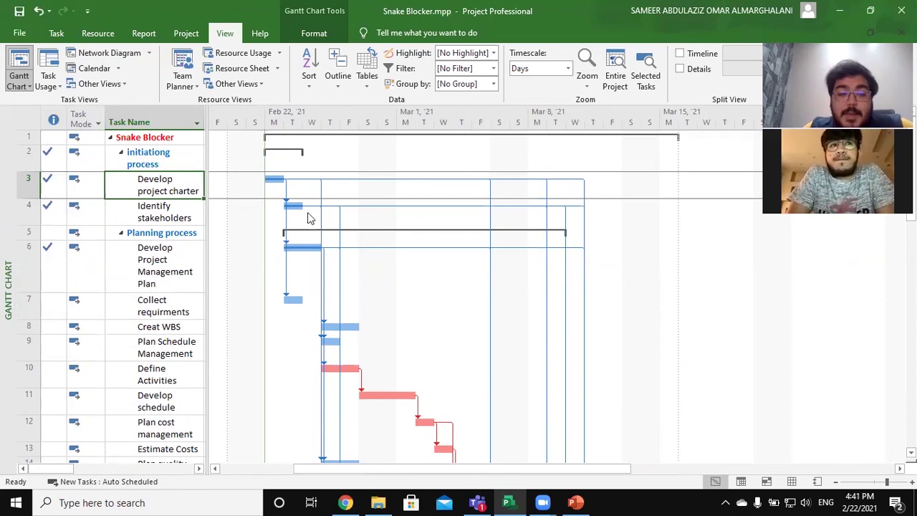
{"action": "scroll", "coordinate": [399, 311], "scroll_direction": "down", "scroll_amount": 1}
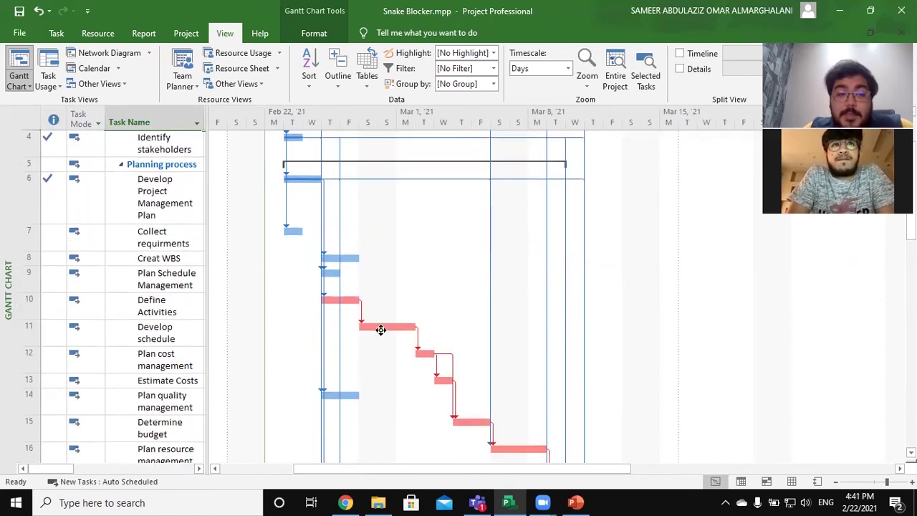
{"action": "scroll", "coordinate": [370, 273], "scroll_direction": "up", "scroll_amount": 2}
{"action": "scroll", "coordinate": [379, 317], "scroll_direction": "down", "scroll_amount": 2}
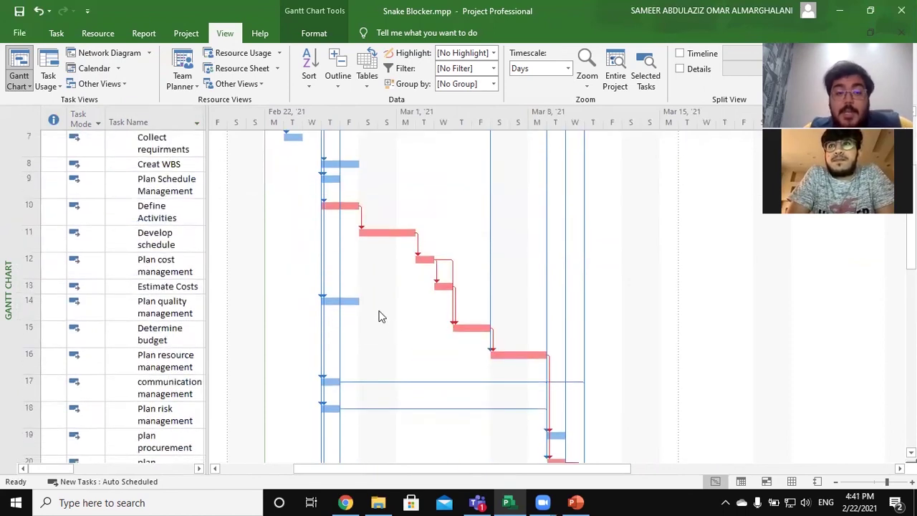
{"action": "scroll", "coordinate": [372, 307], "scroll_direction": "up", "scroll_amount": 2}
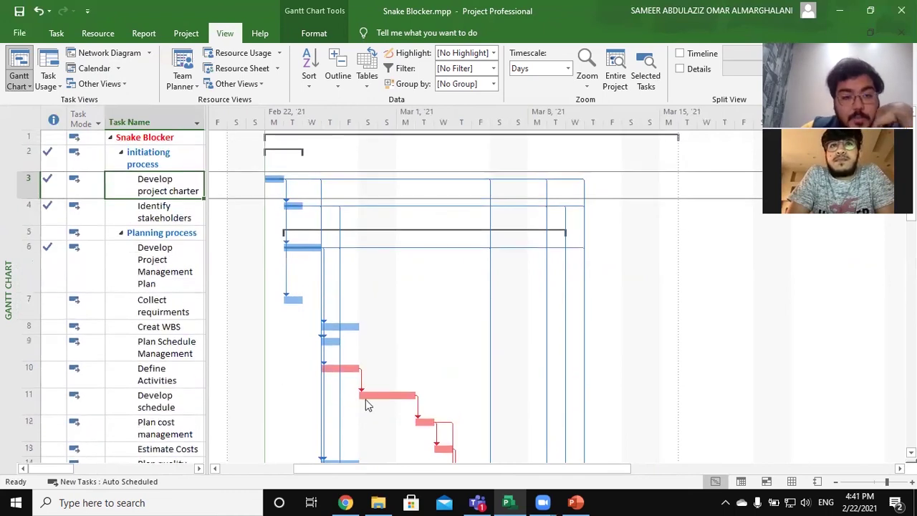
Select Identify stakeholders, zoom the timescale to quarter days and show the chart from Mon Feb 22.
{"action": "left_click", "coordinate": [162, 215]}
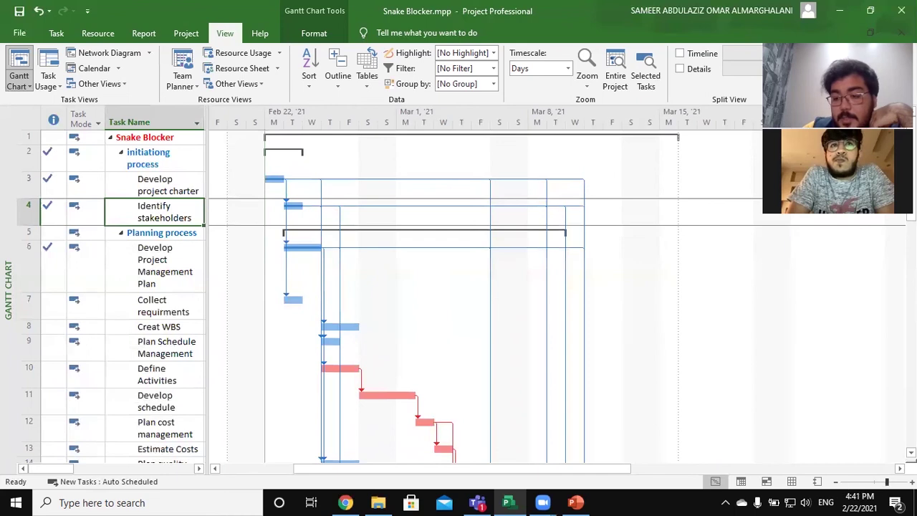
{"action": "left_click", "coordinate": [900, 482]}
{"action": "left_click", "coordinate": [911, 481]}
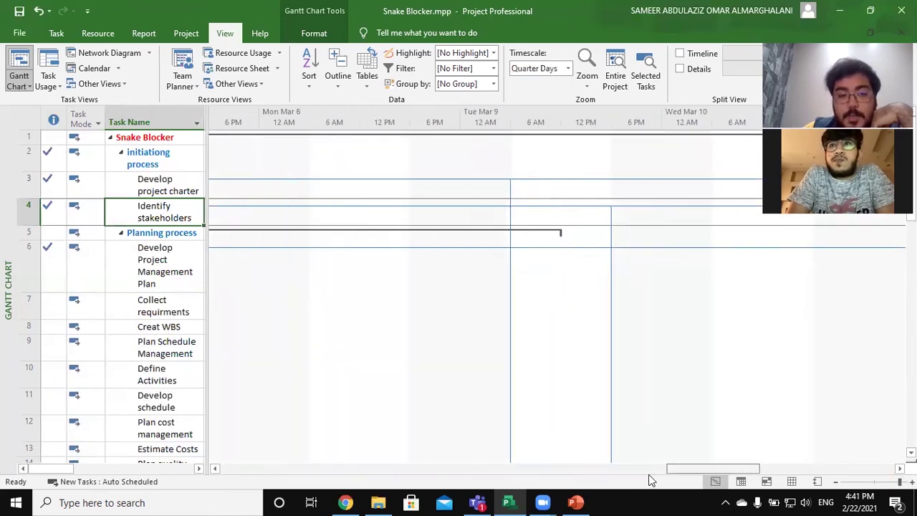
{"action": "left_click_drag", "start_coordinate": [495, 473], "coordinate": [328, 472]}
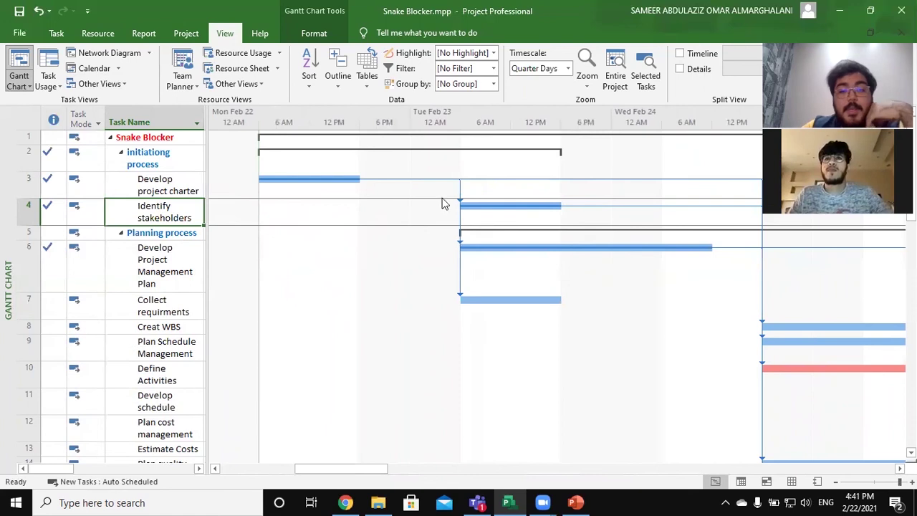
Select Develop project charter, Identify stakeholders and Develop Project Management Plan in turn to compare their bars.
{"action": "left_click", "coordinate": [304, 180]}
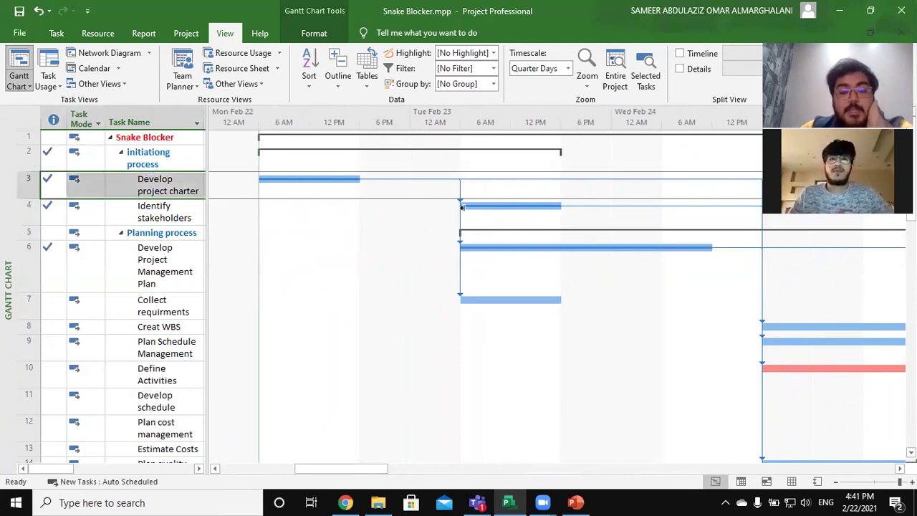
{"action": "left_click", "coordinate": [174, 214]}
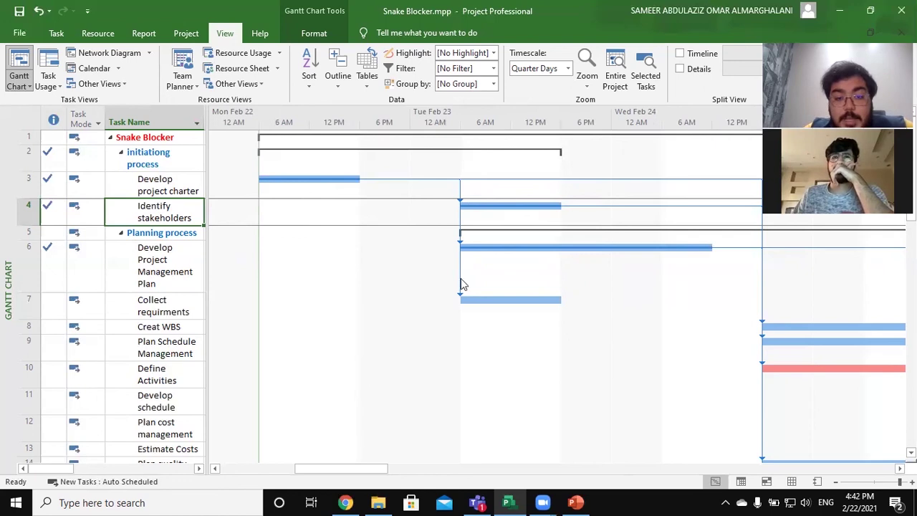
{"action": "left_click", "coordinate": [200, 278]}
Widen the task table to show the predecessors and check those of Identify stakeholders, Develop Project Management Plan and Collect requirments.
{"action": "left_click_drag", "start_coordinate": [219, 341], "coordinate": [244, 338]}
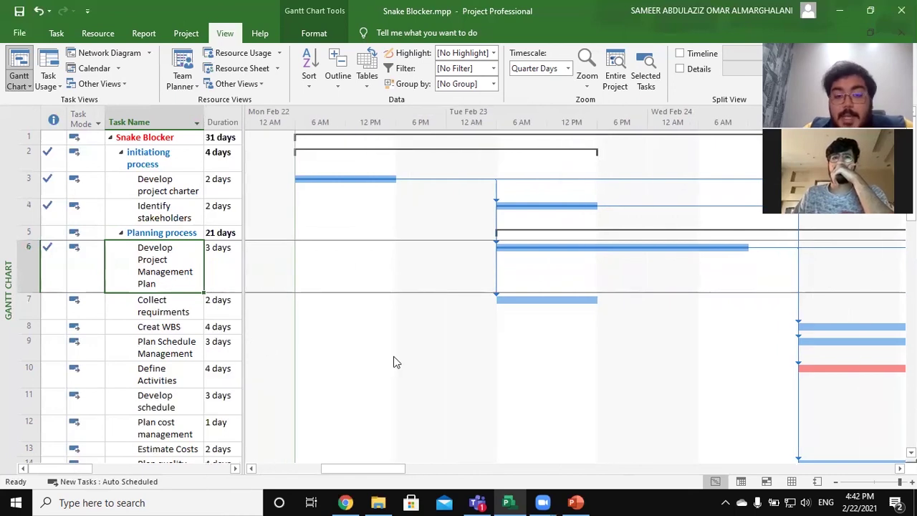
{"action": "left_click_drag", "start_coordinate": [245, 341], "coordinate": [415, 345]}
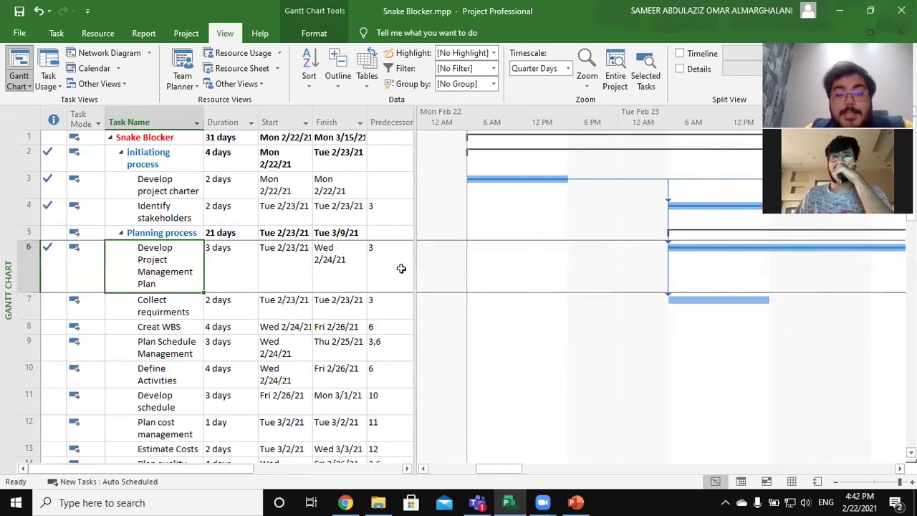
{"action": "left_click", "coordinate": [398, 268]}
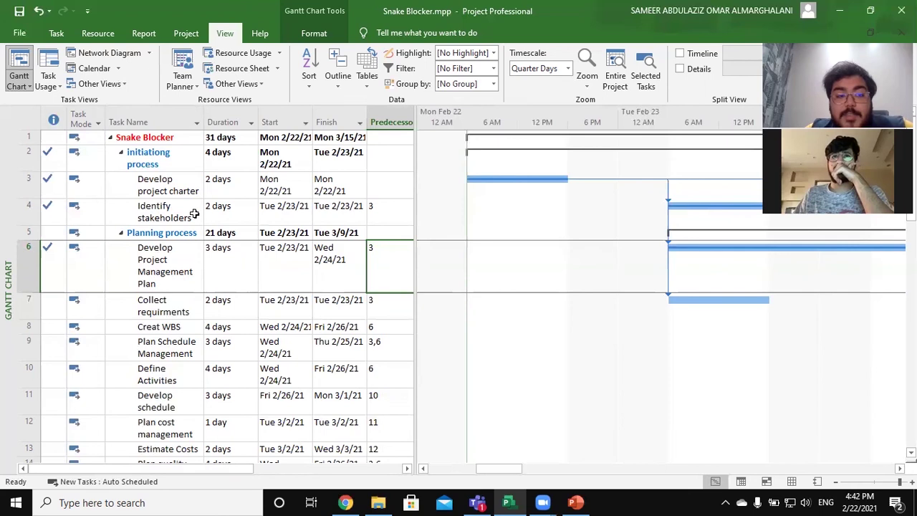
{"action": "left_click", "coordinate": [398, 215]}
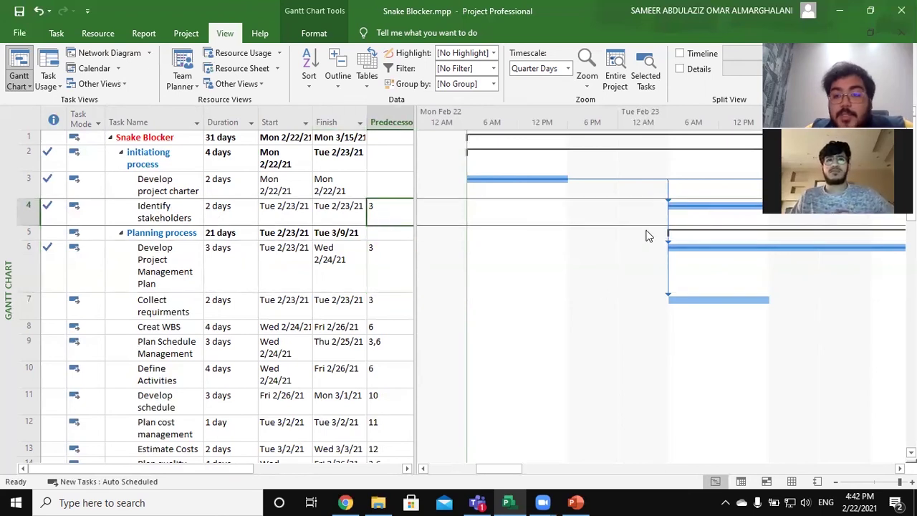
{"action": "left_click", "coordinate": [690, 299]}
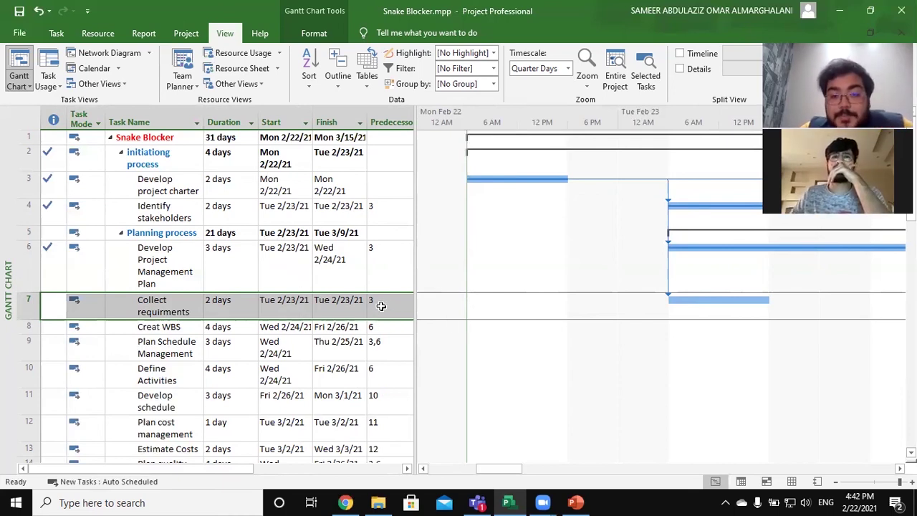
{"action": "left_click", "coordinate": [383, 284]}
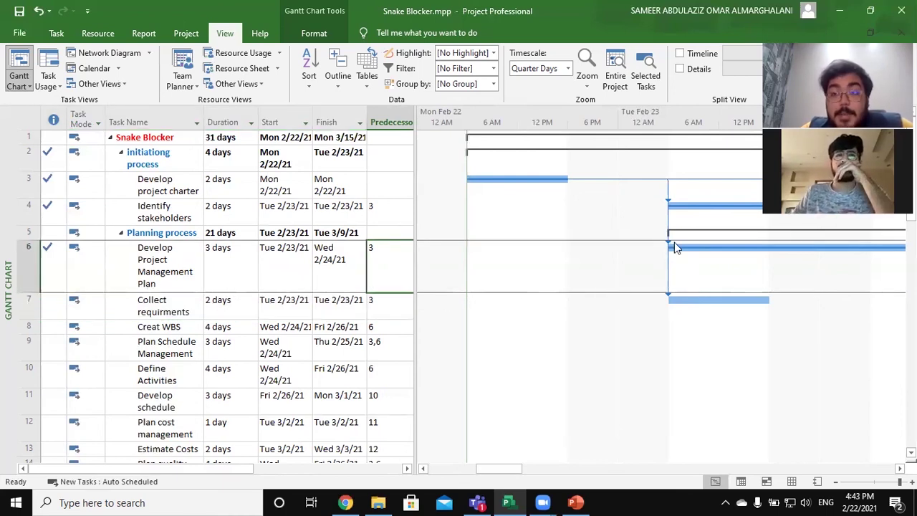
{"action": "left_click", "coordinate": [170, 316]}
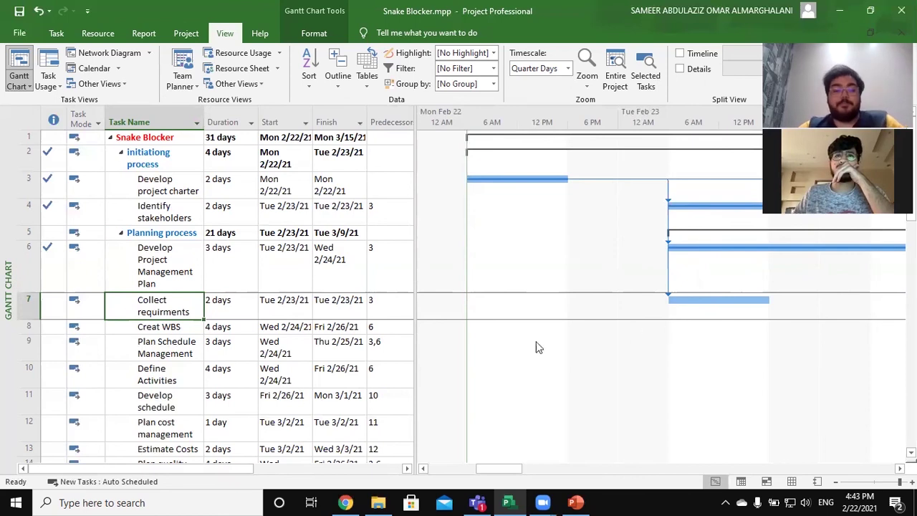
Show the full Predecessors column and examine the task bars around Thu Feb 25.
{"action": "left_click_drag", "start_coordinate": [416, 315], "coordinate": [441, 315]}
{"action": "left_click_drag", "start_coordinate": [527, 466], "coordinate": [580, 416]}
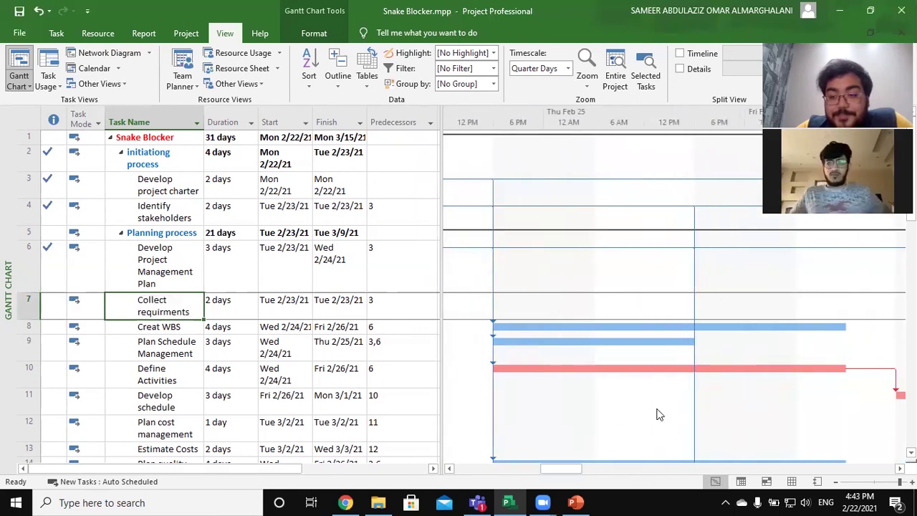
{"action": "scroll", "coordinate": [659, 414], "scroll_direction": "down", "scroll_amount": 2}
{"action": "scroll", "coordinate": [595, 361], "scroll_direction": "up", "scroll_amount": 2}
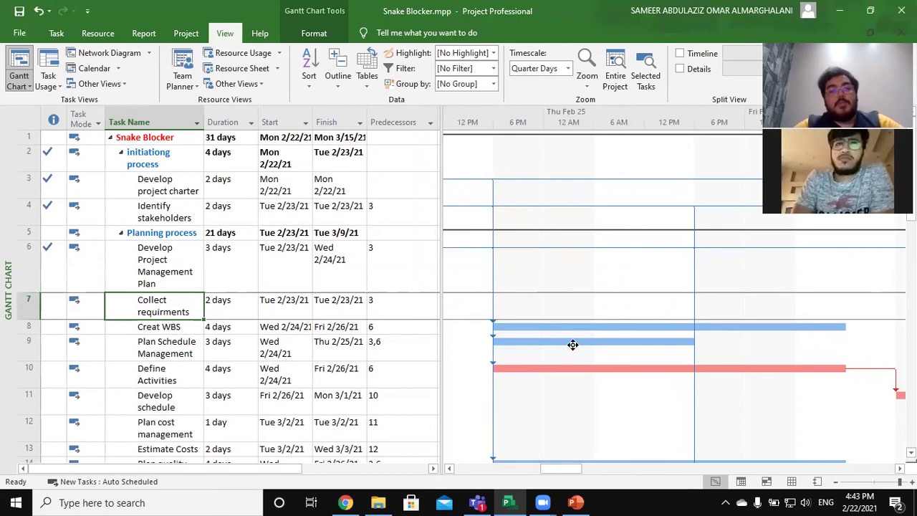
Zoom the timescale back out to days and show the chart from the week of Feb 22.
{"action": "left_click", "coordinate": [835, 481]}
{"action": "left_click", "coordinate": [835, 481]}
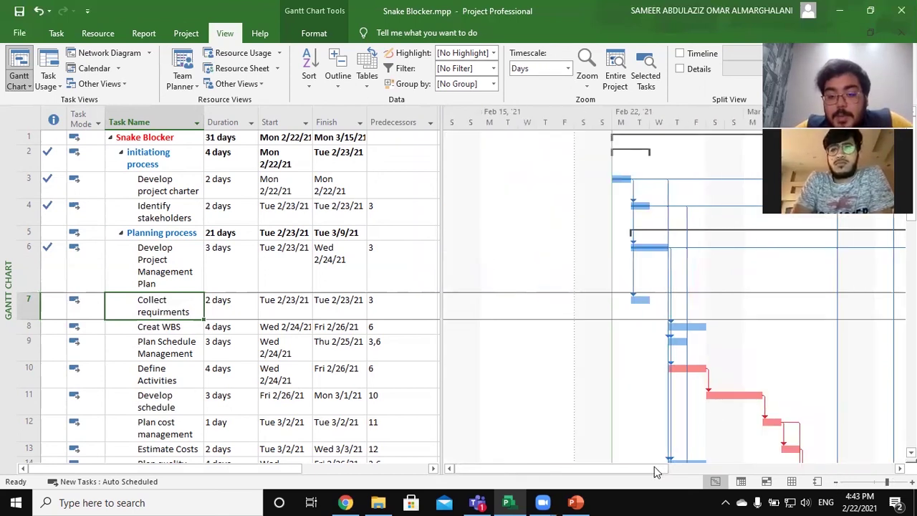
{"action": "scroll", "coordinate": [654, 466], "scroll_direction": "right", "scroll_amount": 4}
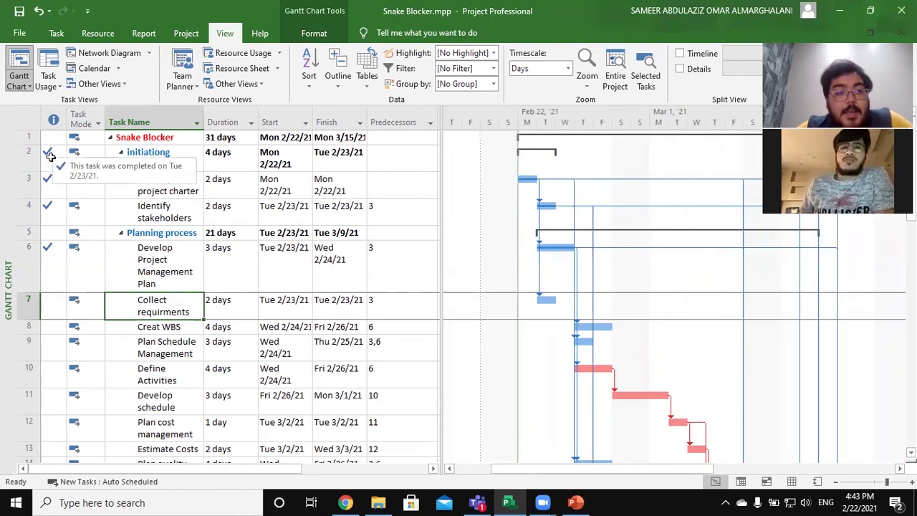
Reset the progress of Develop project charter, Identify stakeholders and Develop Project Management Plan to 0% complete.
{"action": "left_click", "coordinate": [50, 156]}
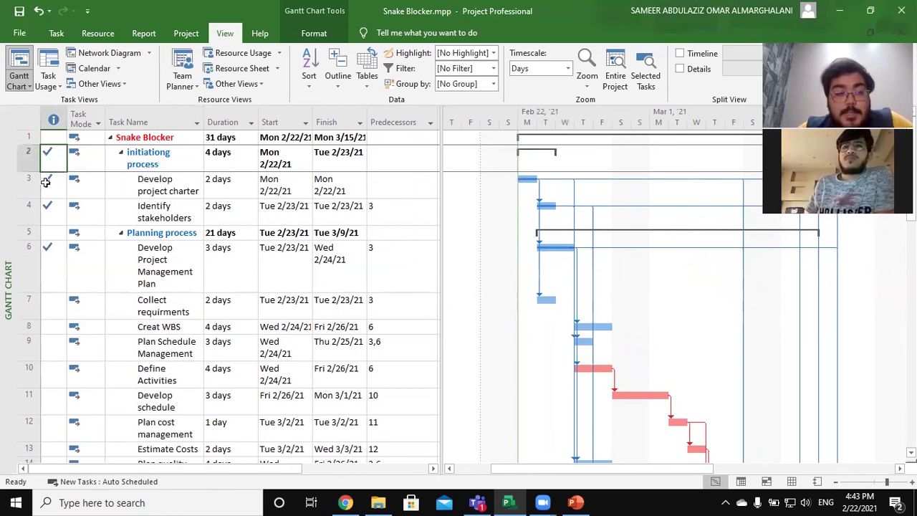
{"action": "left_click", "coordinate": [45, 182]}
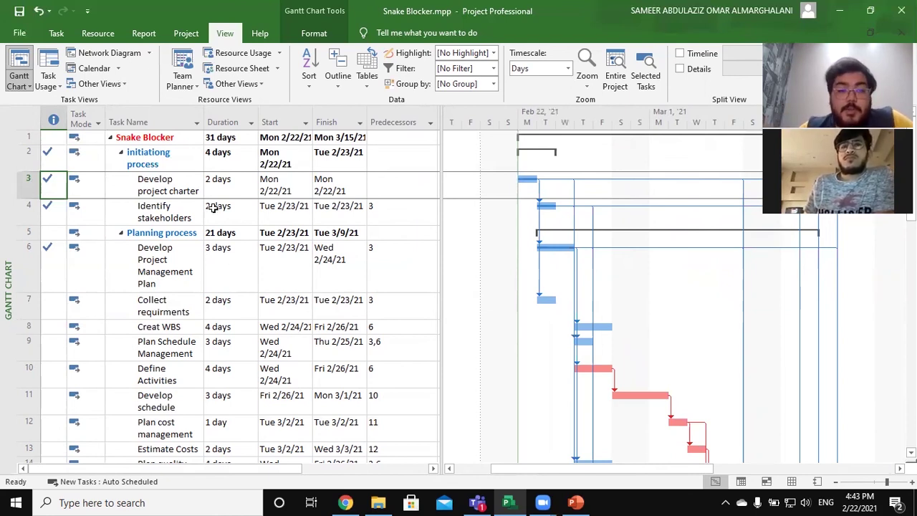
{"action": "left_click", "coordinate": [56, 33]}
{"action": "left_click", "coordinate": [266, 59]}
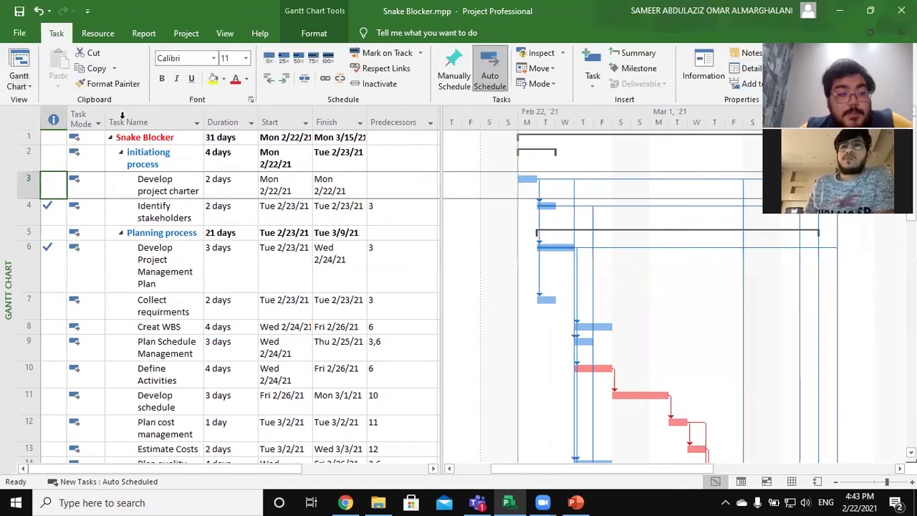
{"action": "left_click", "coordinate": [52, 209]}
{"action": "left_click", "coordinate": [267, 57]}
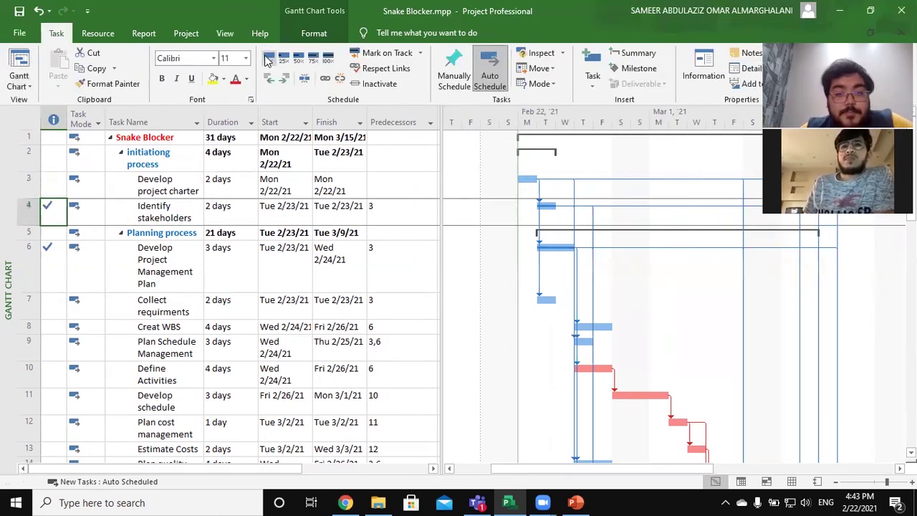
{"action": "left_click", "coordinate": [45, 249]}
{"action": "left_click", "coordinate": [273, 59]}
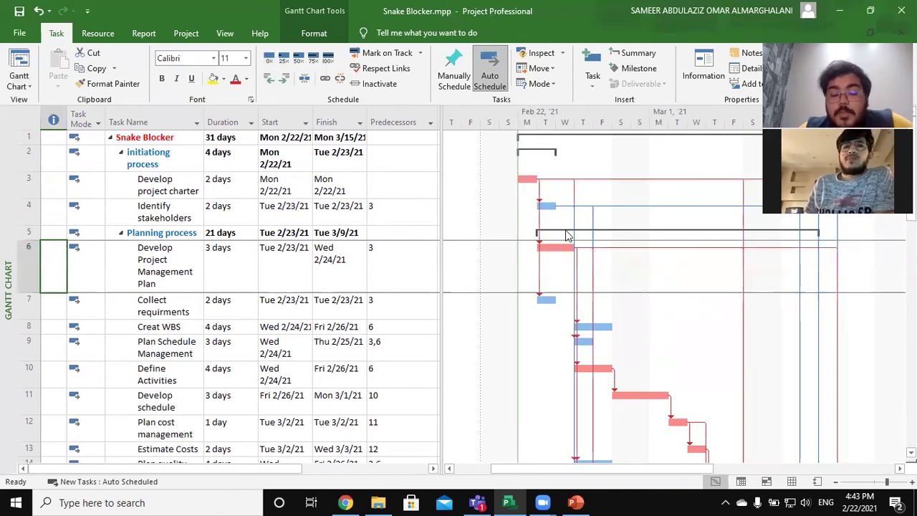
Follow the critical path through the Gantt chart down to the Monitoring and Controlling process tasks.
{"action": "left_click_drag", "start_coordinate": [549, 468], "coordinate": [582, 468]}
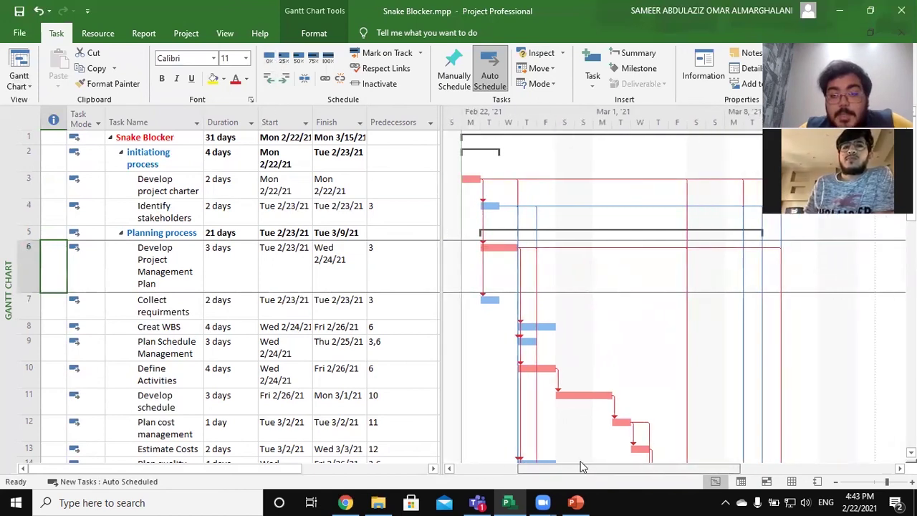
{"action": "scroll", "coordinate": [625, 278], "scroll_direction": "down", "scroll_amount": 1}
{"action": "scroll", "coordinate": [625, 278], "scroll_direction": "down", "scroll_amount": 7}
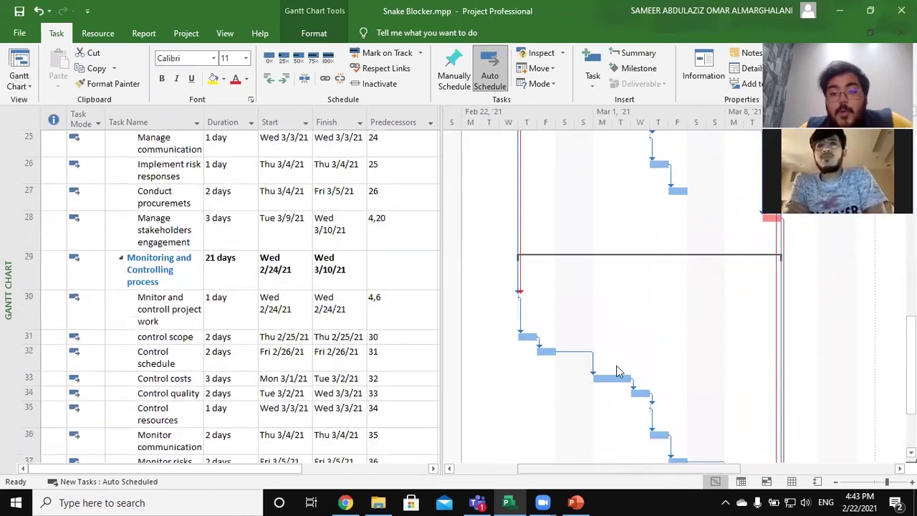
{"action": "scroll", "coordinate": [615, 367], "scroll_direction": "up", "scroll_amount": 8}
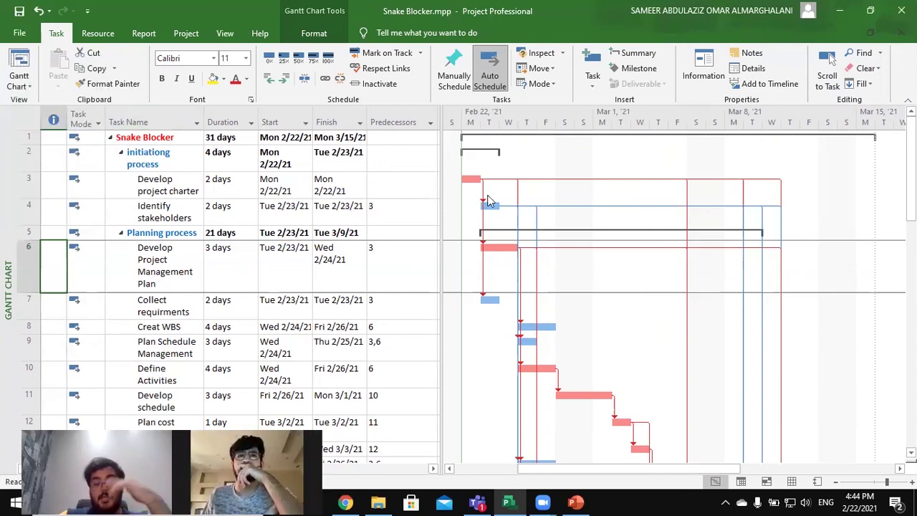
{"action": "left_click", "coordinate": [100, 36]}
{"action": "left_click", "coordinate": [143, 35]}
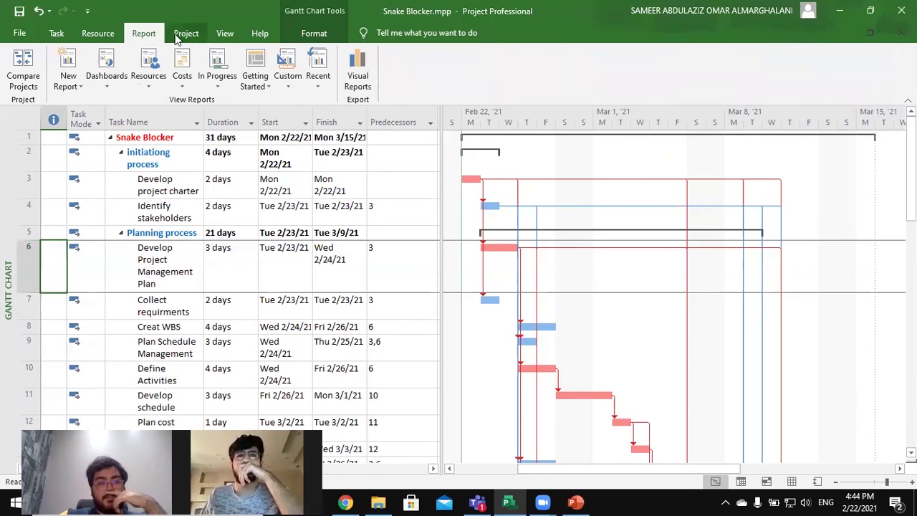
{"action": "left_click", "coordinate": [186, 34]}
{"action": "left_click", "coordinate": [227, 34]}
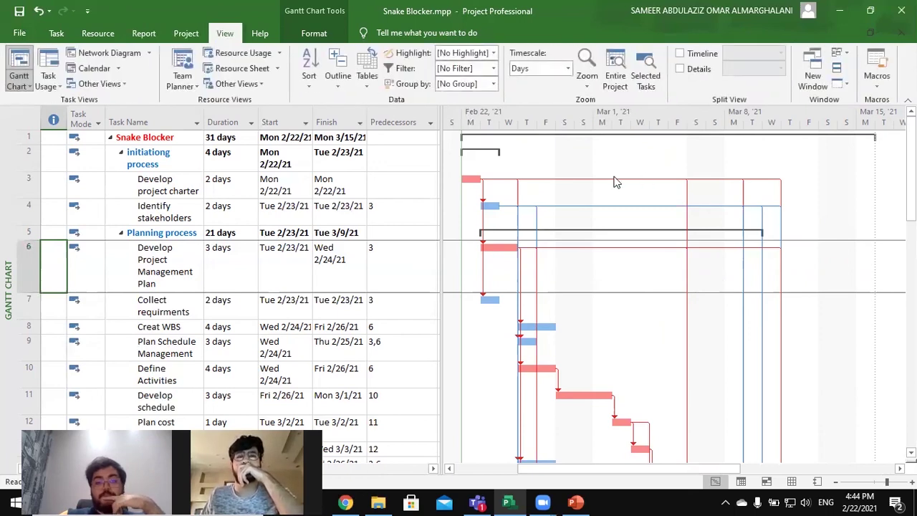
{"action": "left_click", "coordinate": [260, 34]}
{"action": "left_click", "coordinate": [57, 34]}
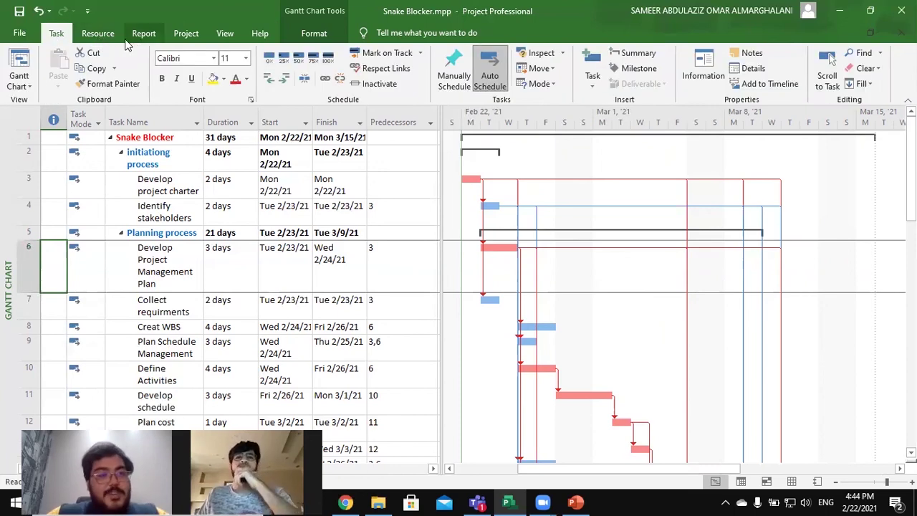
{"action": "left_click", "coordinate": [112, 37]}
{"action": "left_click", "coordinate": [142, 37]}
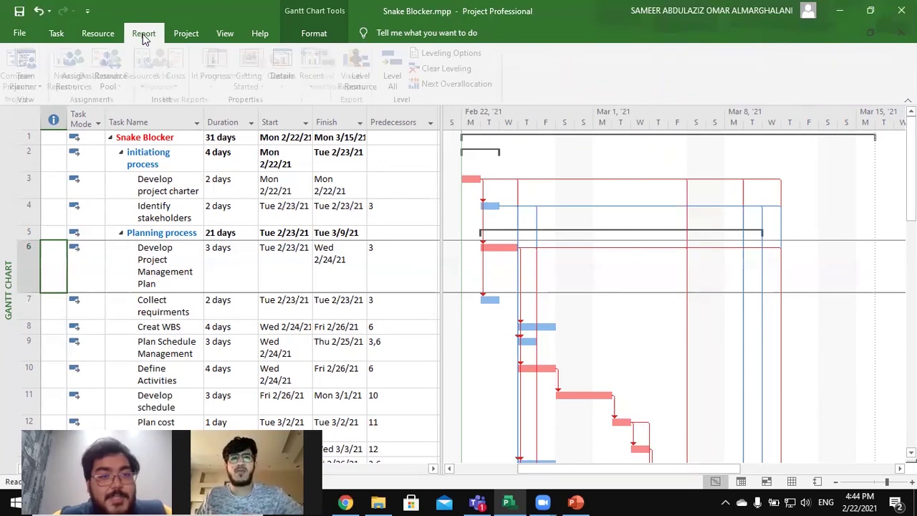
{"action": "left_click", "coordinate": [185, 37]}
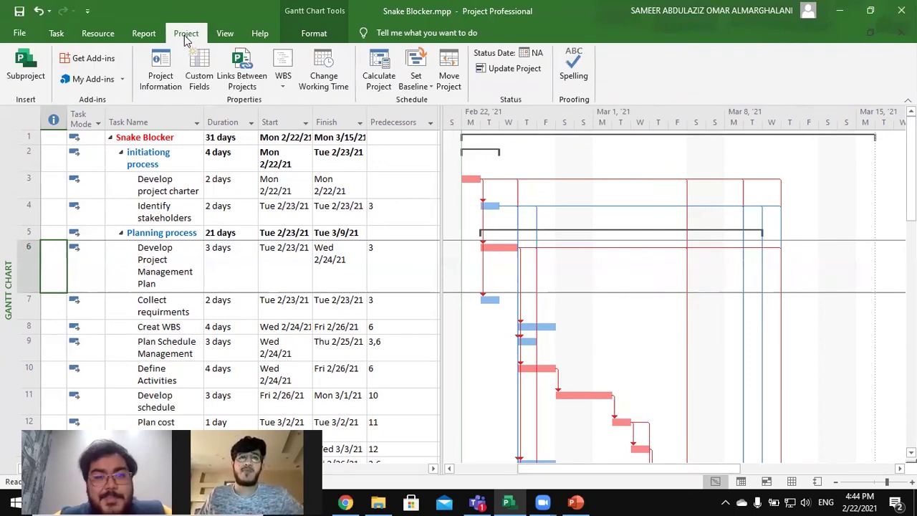
{"action": "left_click", "coordinate": [222, 36]}
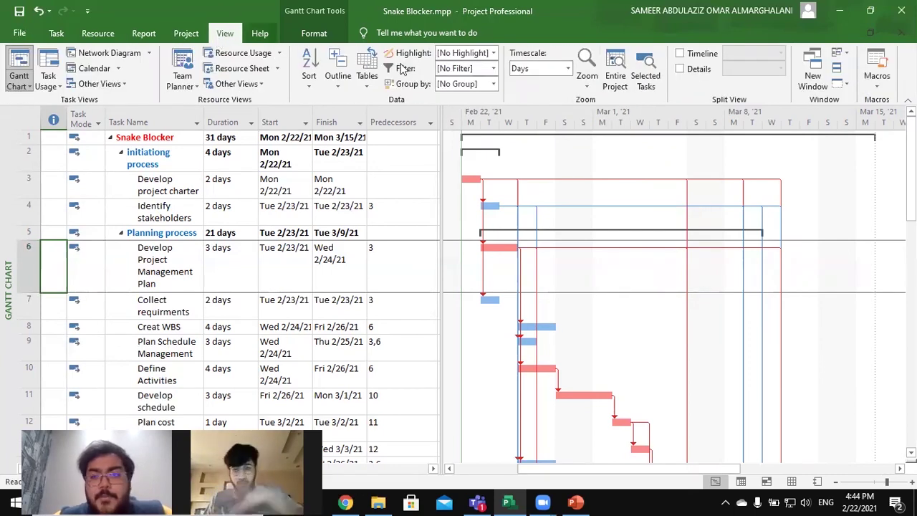
{"action": "left_click", "coordinate": [258, 37]}
Switch the Critical Tasks bar style off and back on to compare the Gantt chart with and without critical path highlighting.
{"action": "left_click", "coordinate": [313, 35]}
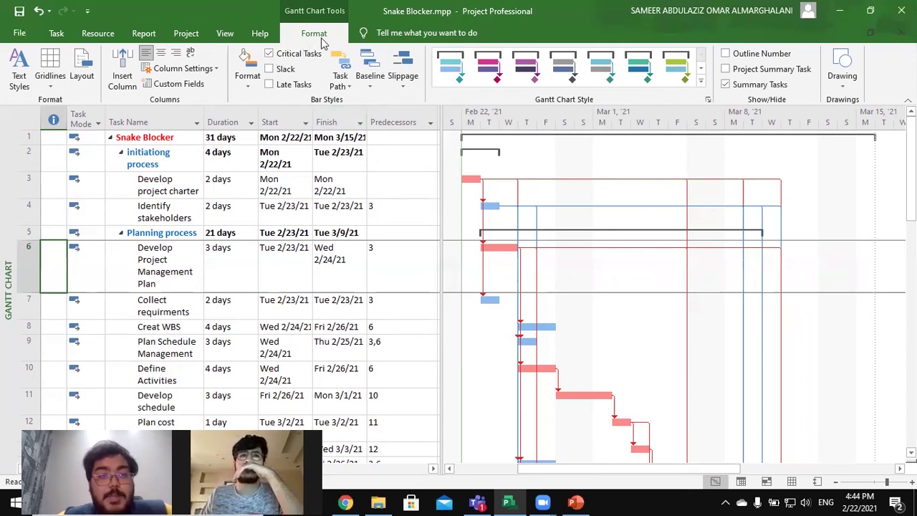
{"action": "left_click", "coordinate": [269, 54]}
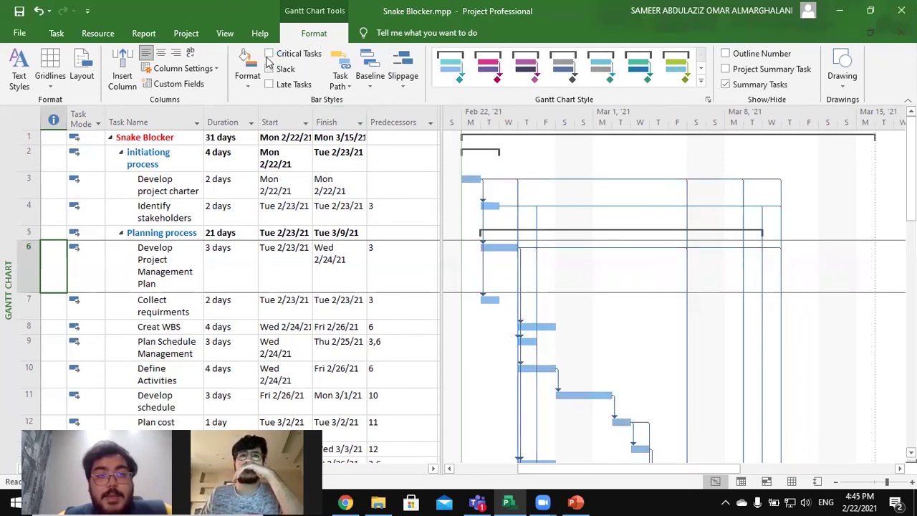
{"action": "left_click", "coordinate": [269, 53]}
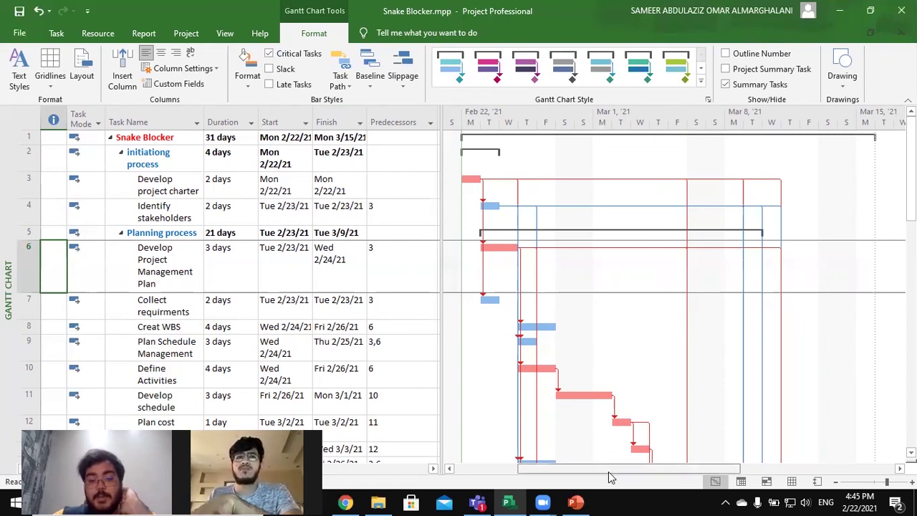
Examine the critical and non-critical bars and their links across the Gantt chart, from the initiating tasks to Close project.
{"action": "scroll", "coordinate": [610, 478], "scroll_direction": "right", "scroll_amount": 1}
{"action": "scroll", "coordinate": [587, 472], "scroll_direction": "left", "scroll_amount": 1}
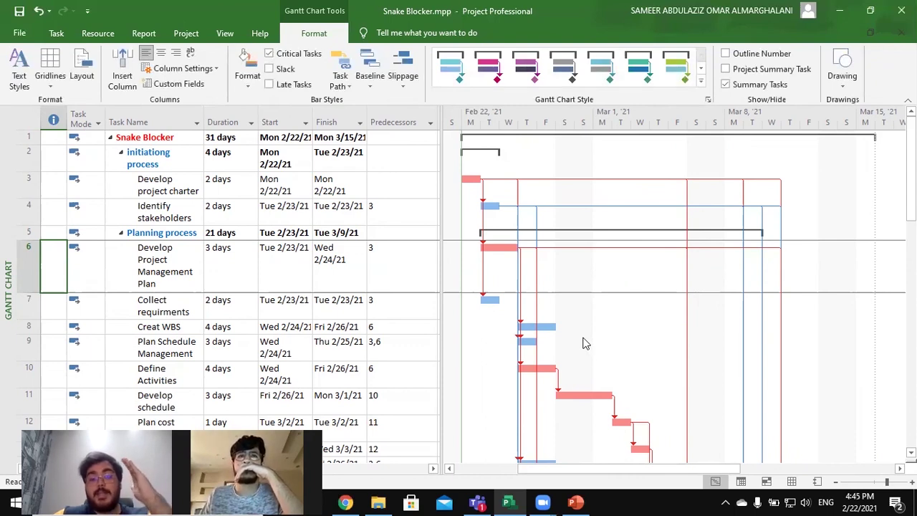
{"action": "scroll", "coordinate": [584, 344], "scroll_direction": "down", "scroll_amount": 8}
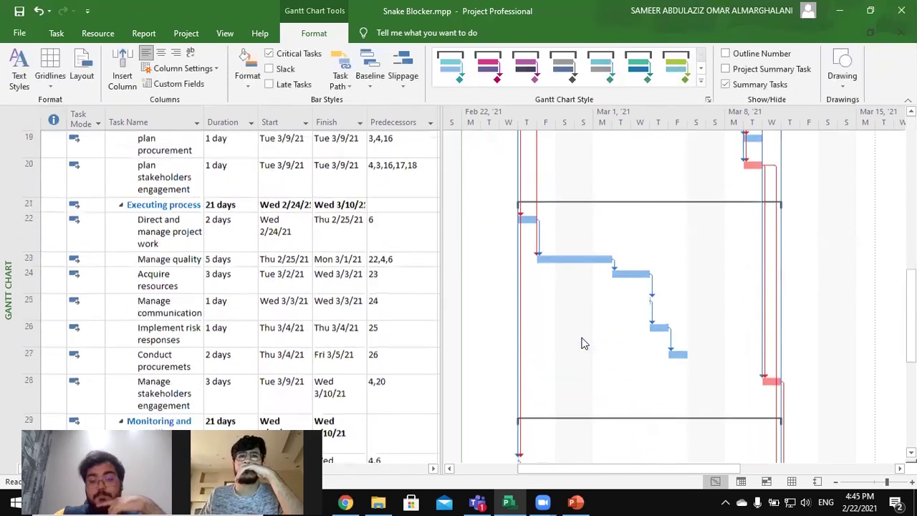
{"action": "scroll", "coordinate": [584, 344], "scroll_direction": "down", "scroll_amount": 3}
{"action": "scroll", "coordinate": [669, 339], "scroll_direction": "up", "scroll_amount": 2}
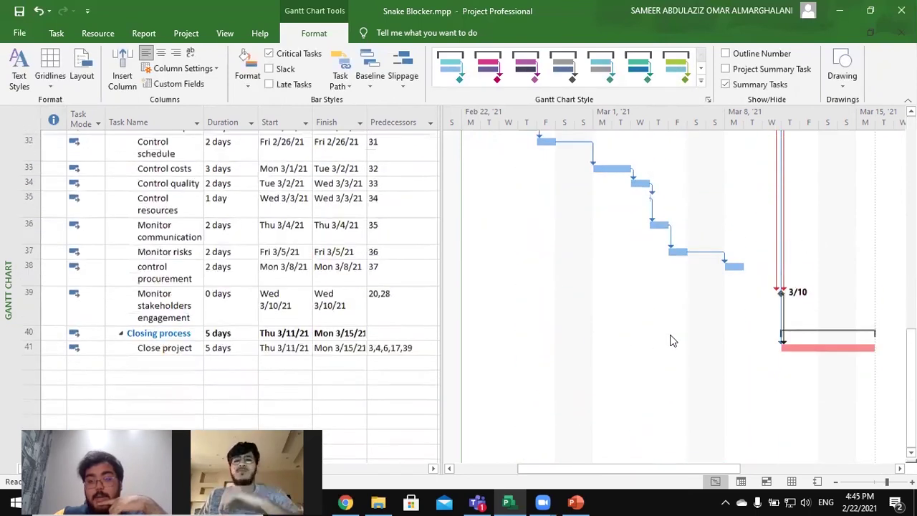
{"action": "scroll", "coordinate": [671, 340], "scroll_direction": "up", "scroll_amount": 2}
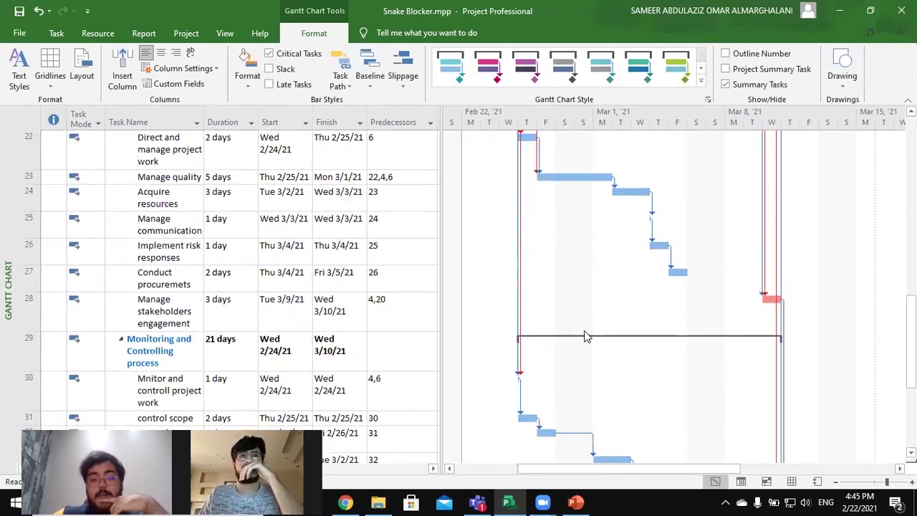
{"action": "scroll", "coordinate": [584, 337], "scroll_direction": "up", "scroll_amount": 2}
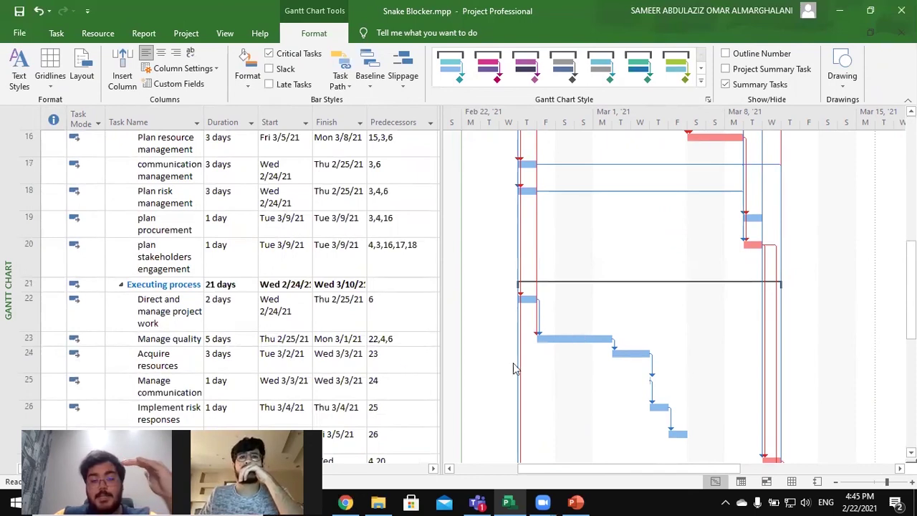
{"action": "scroll", "coordinate": [563, 375], "scroll_direction": "up", "scroll_amount": 5}
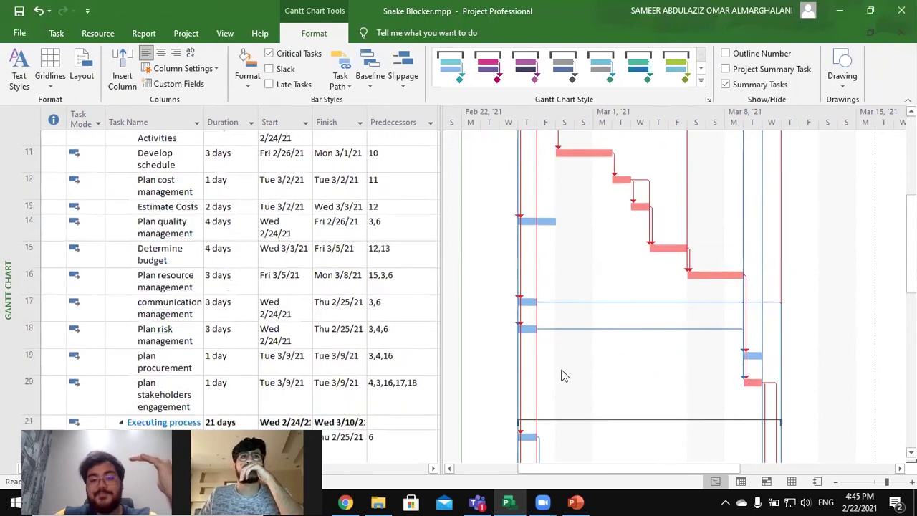
{"action": "scroll", "coordinate": [562, 375], "scroll_direction": "down", "scroll_amount": 1}
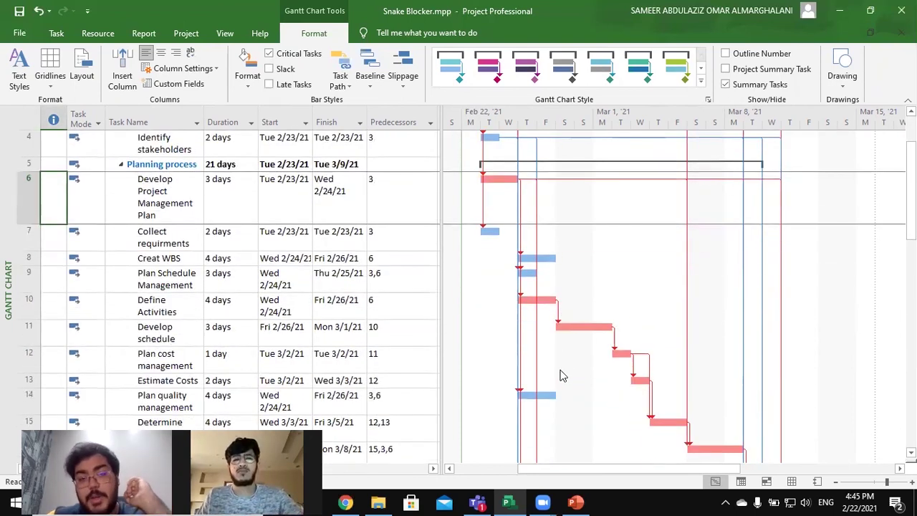
{"action": "scroll", "coordinate": [559, 371], "scroll_direction": "up", "scroll_amount": 1}
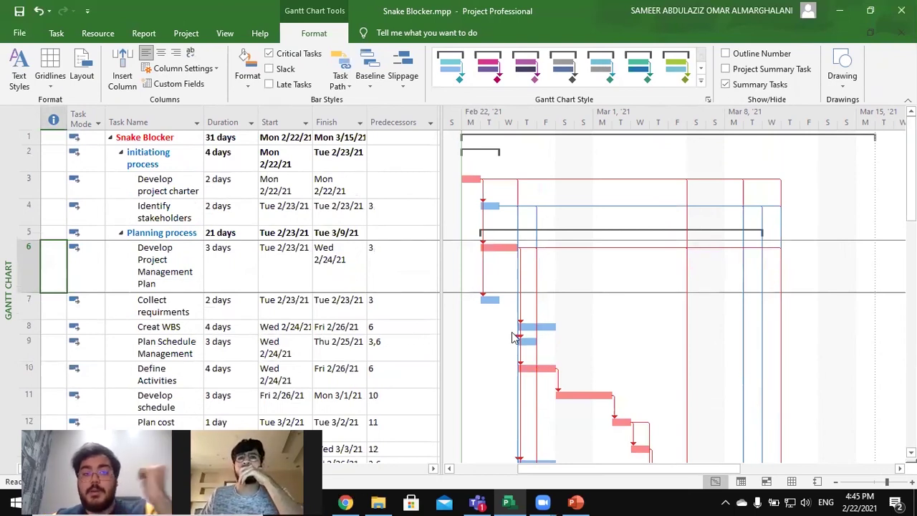
{"action": "scroll", "coordinate": [532, 327], "scroll_direction": "down", "scroll_amount": 8}
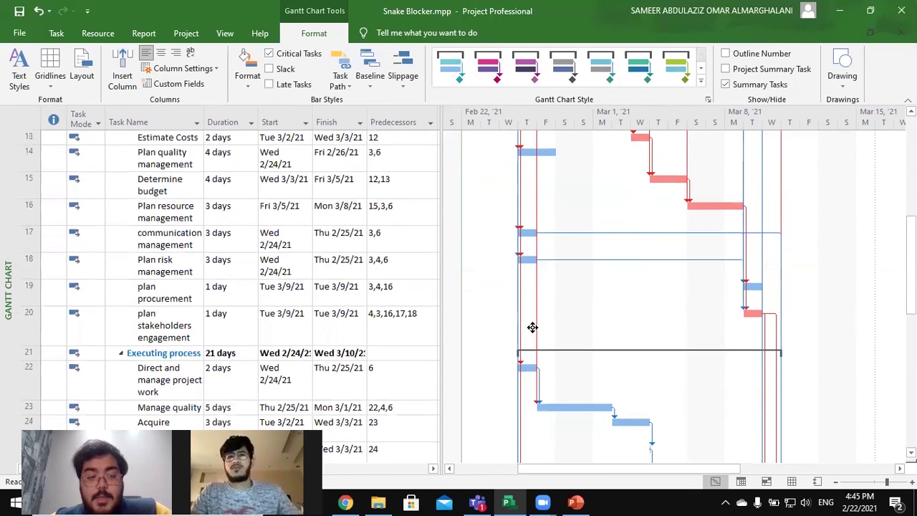